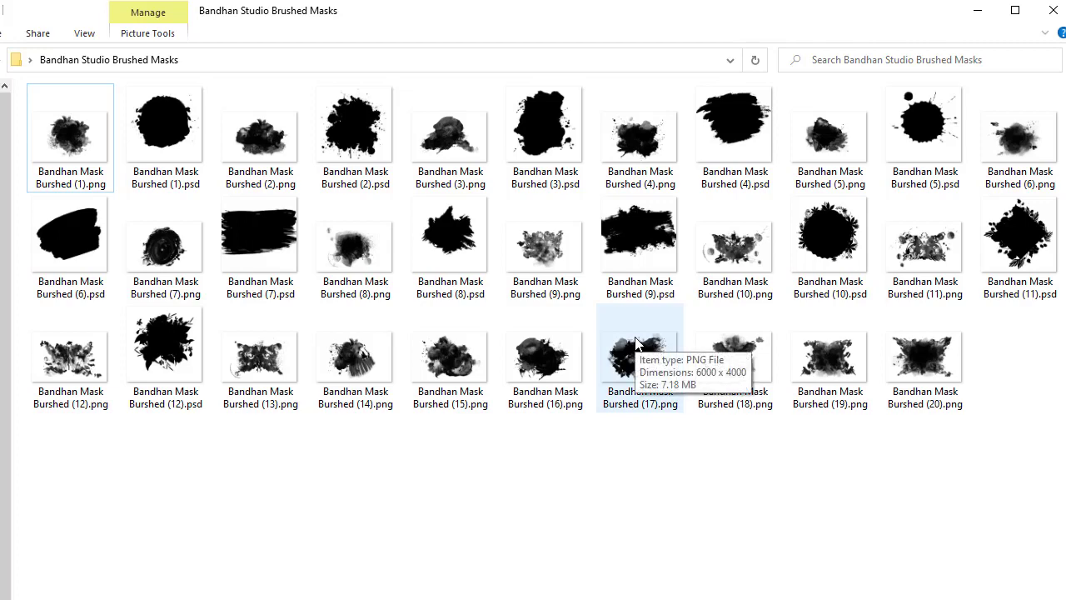
- Open Bandhan Mask Burshed (9).psd and drag the RAJU8199.JPG couple photo into it as Layer 1
double_click(654, 242)
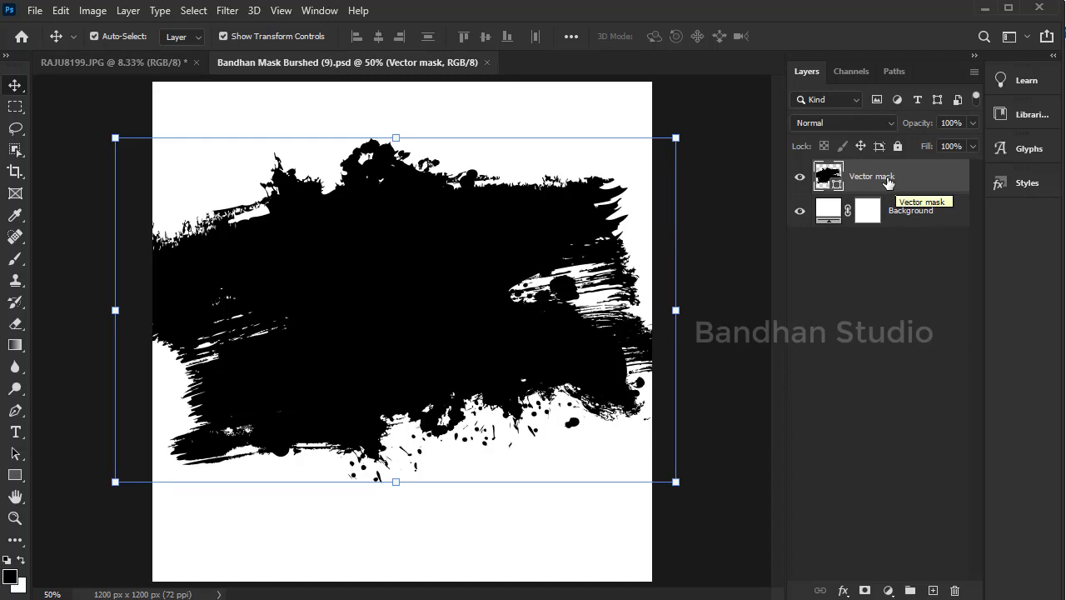
left_click(166, 61)
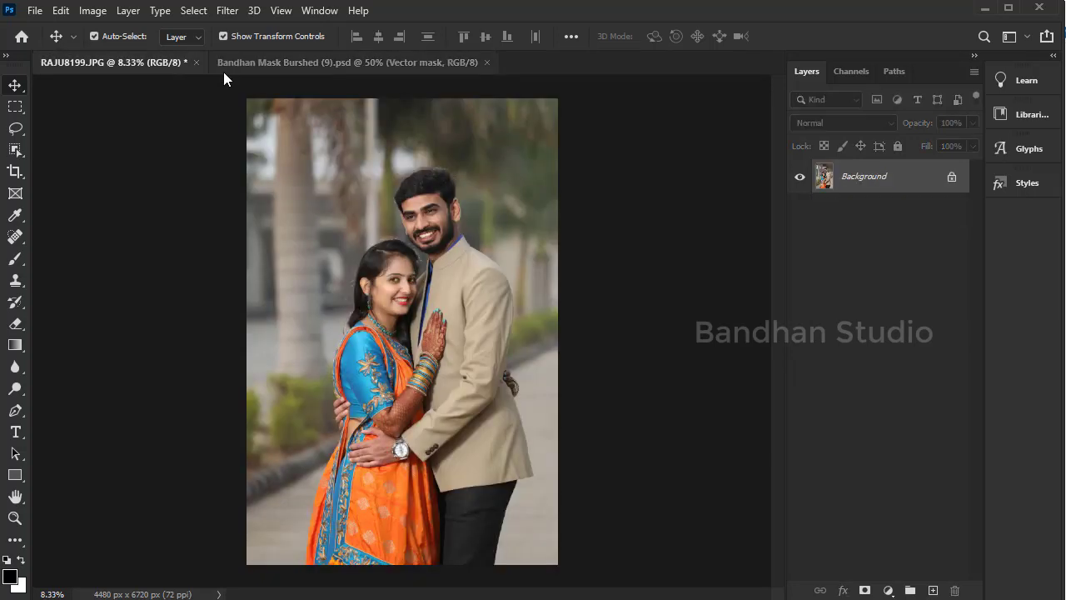
left_click_drag(150, 62, 585, 164)
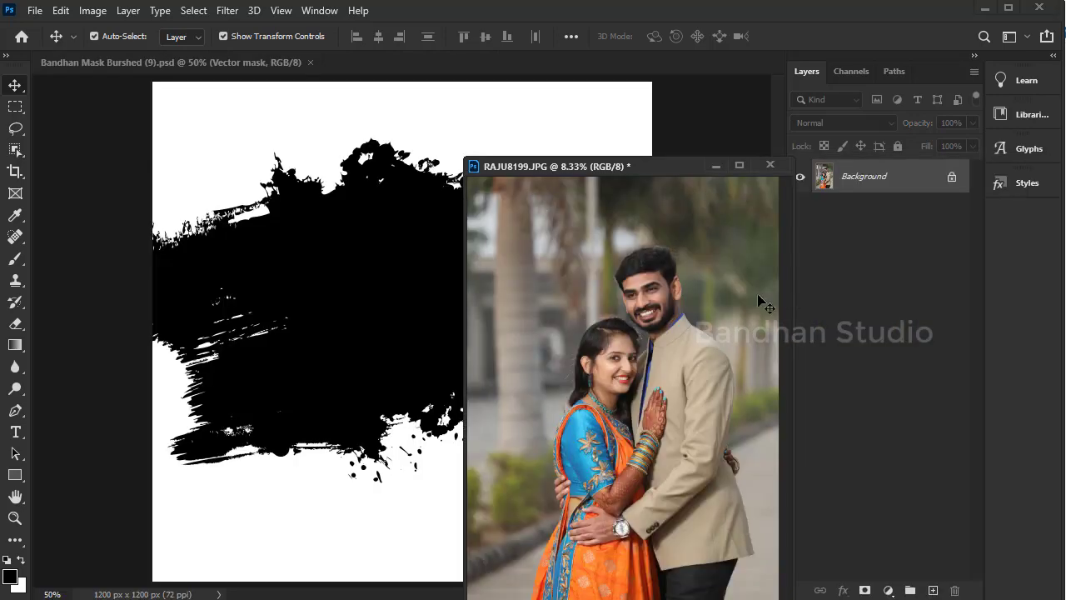
left_click_drag(696, 284, 409, 260)
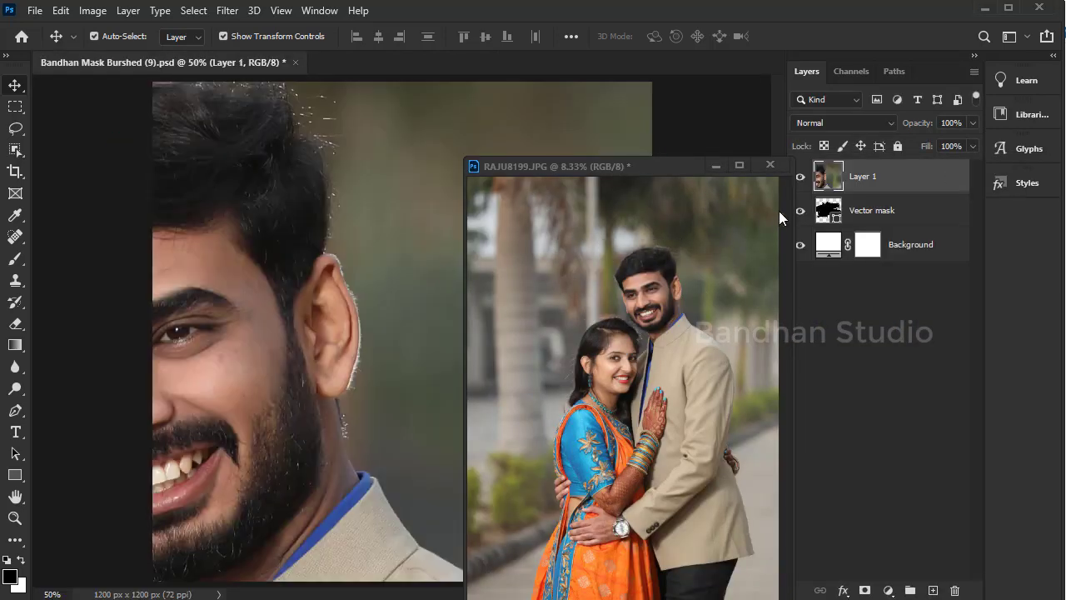
left_click(769, 165)
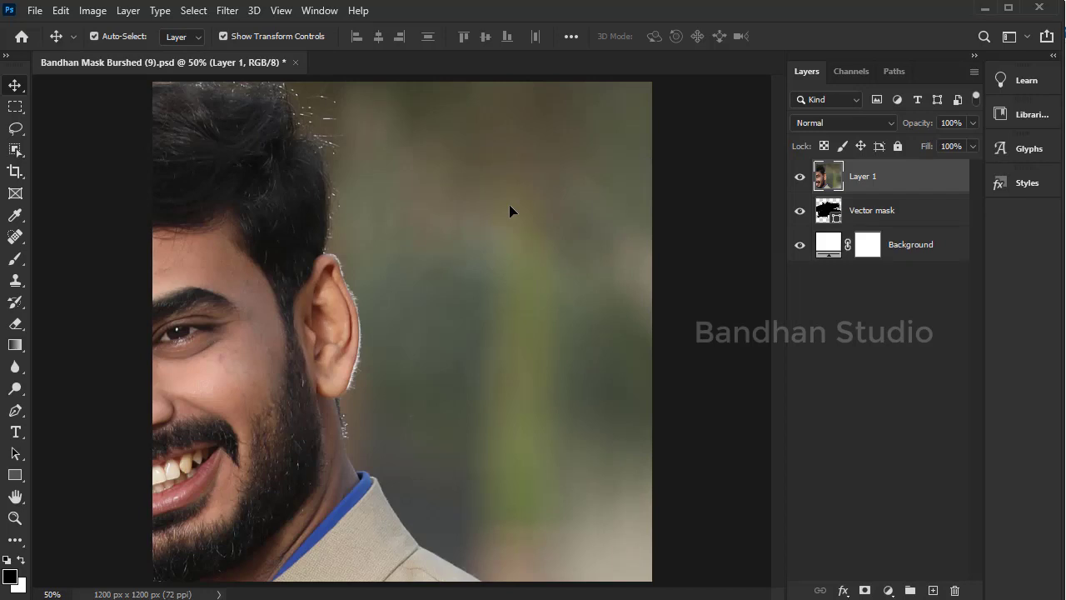
- Scale Layer 1 down to about 29% and clip it to the brushed vector mask
scroll(509, 211, "down", 2)
scroll(509, 208, "down", 2)
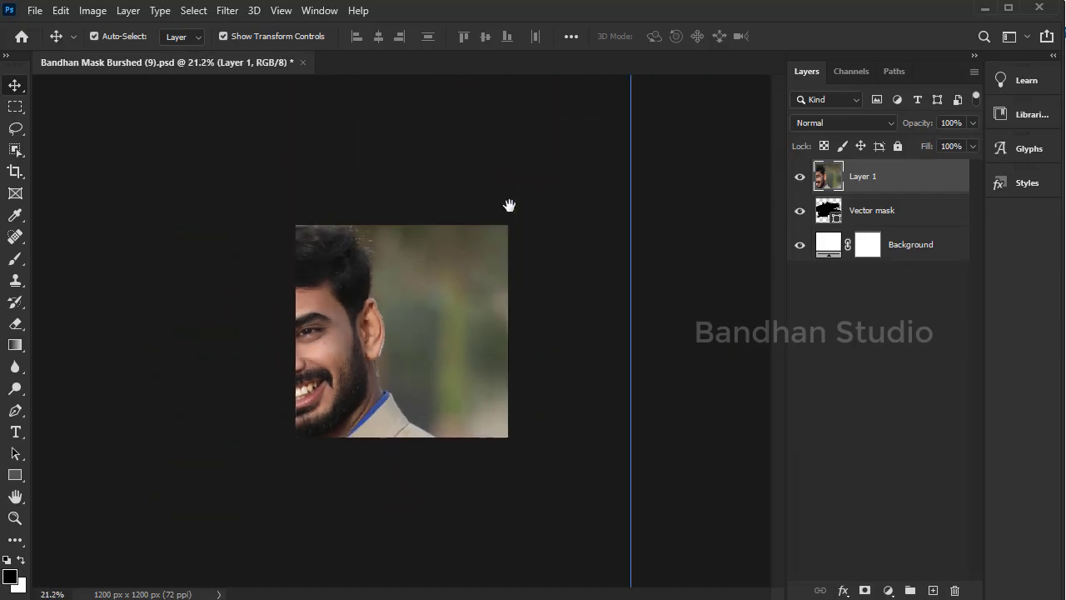
scroll(509, 205, "down", 1)
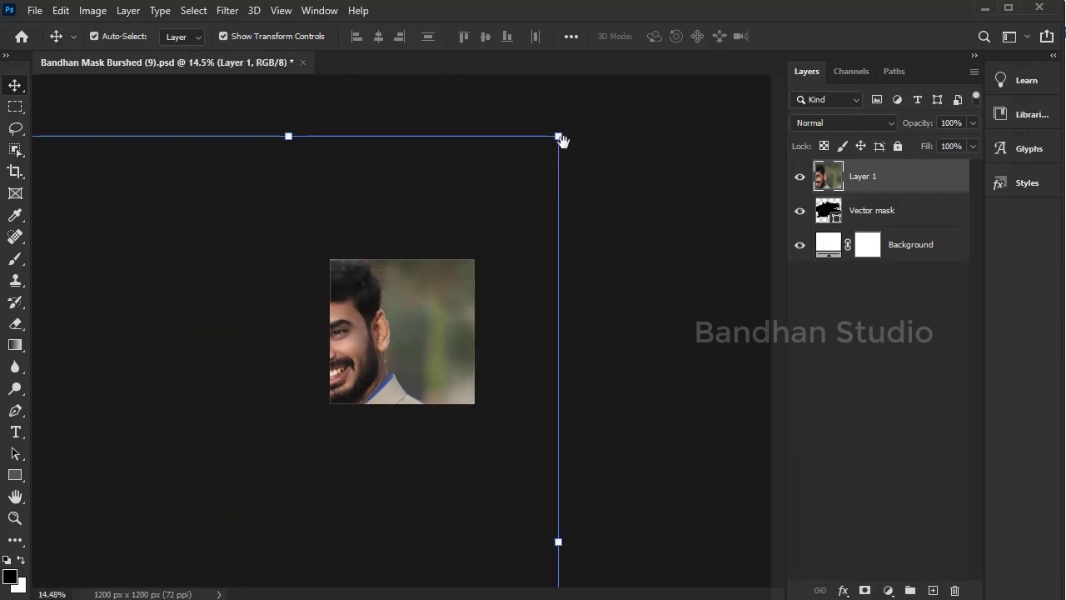
left_click_drag(558, 135, 409, 356)
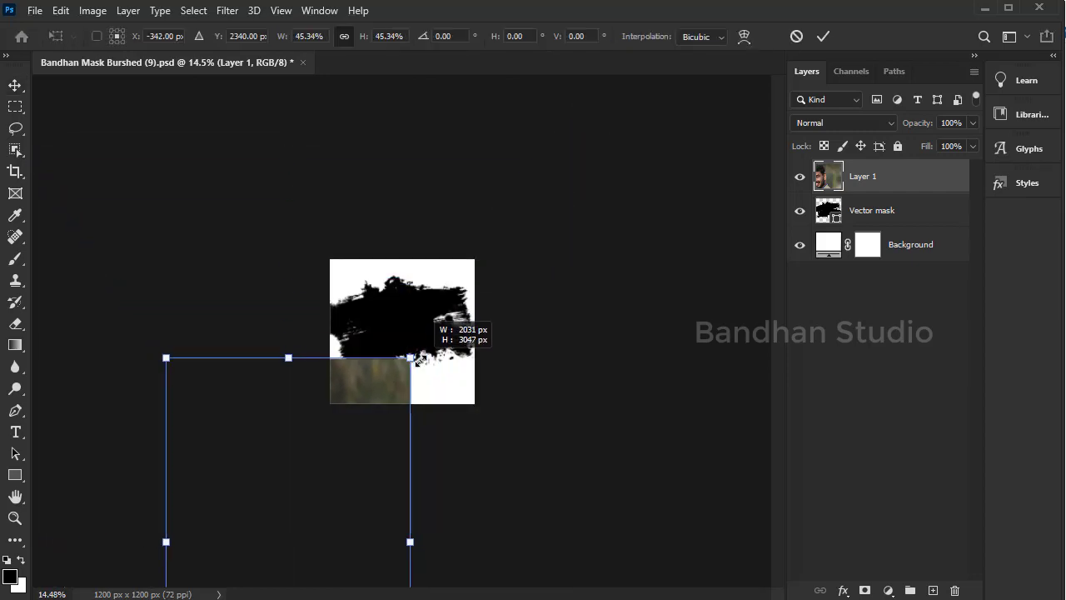
mouse_move(331, 427)
left_mouse_down()
mouse_move(424, 305)
mouse_move(428, 259)
left_mouse_up()
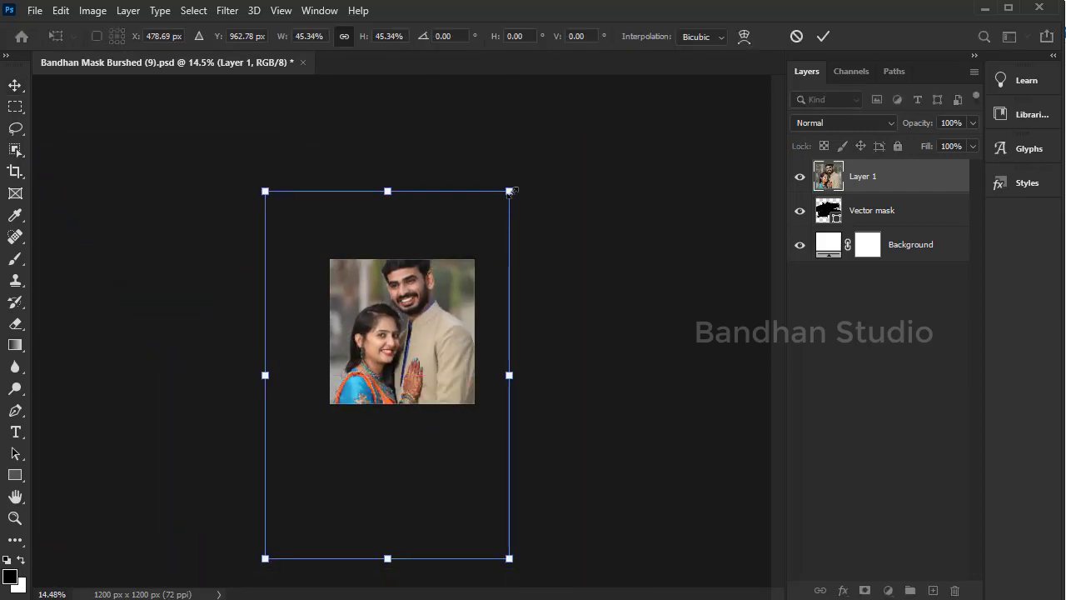
mouse_move(512, 191)
left_mouse_down()
mouse_move(509, 250)
mouse_move(524, 286)
left_mouse_up()
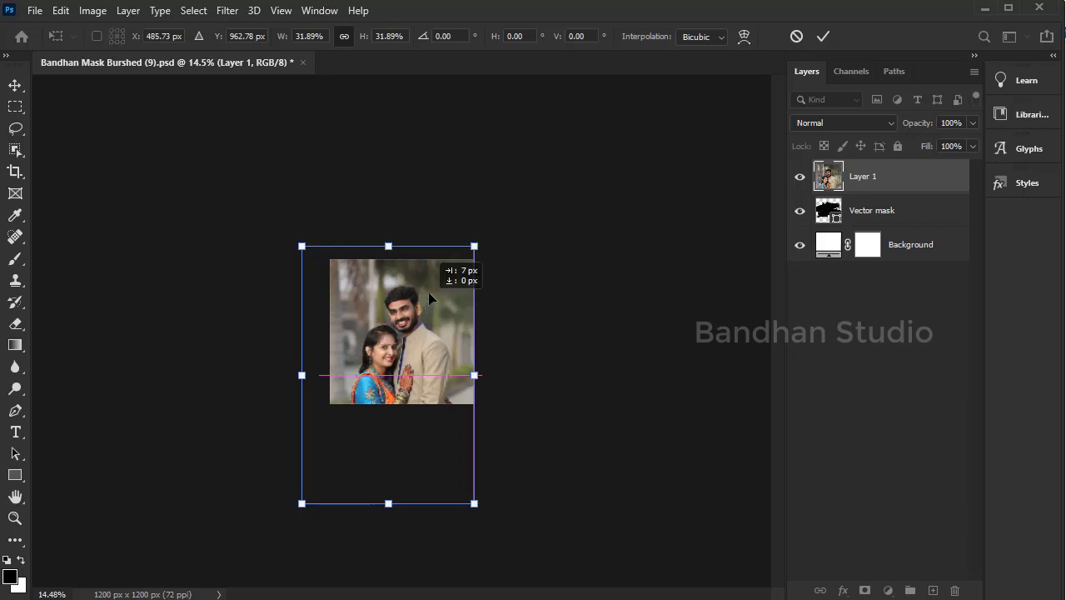
left_click_drag(428, 291, 439, 276)
left_click_drag(309, 230, 316, 239)
type("544")
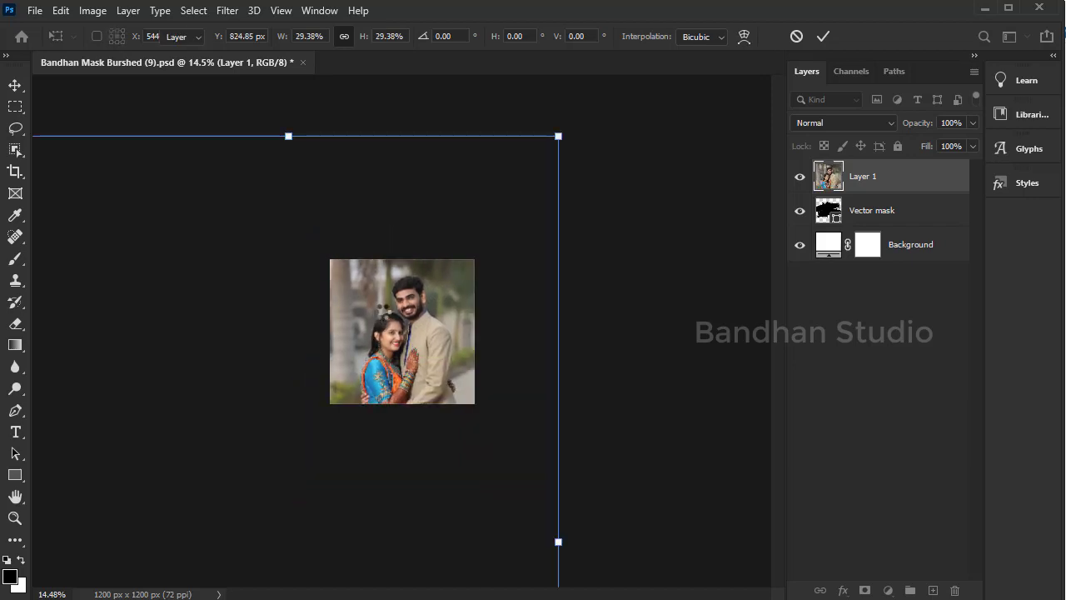
key("Return")
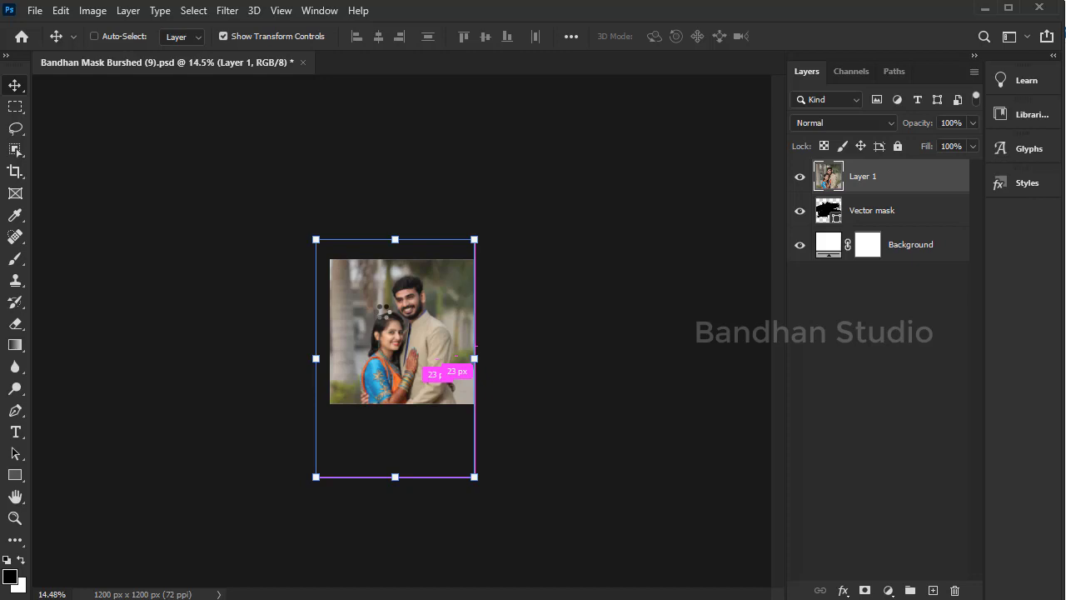
key("ctrl+alt+g")
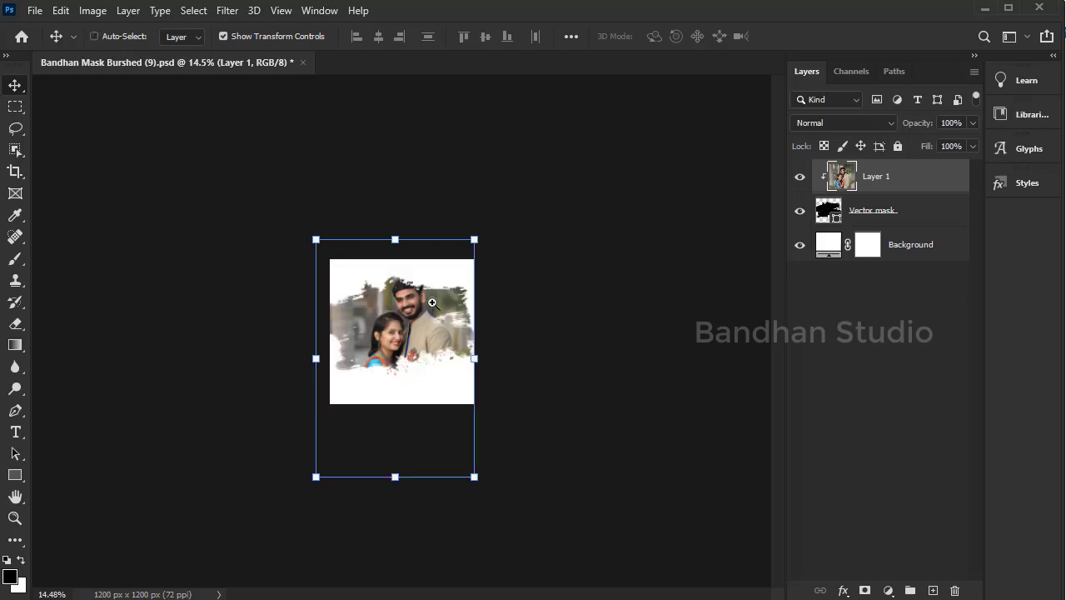
- Nudge the couple photo left, then scale it to 91.73% and shift it 58 px right
left_click_drag(432, 303, 456, 302)
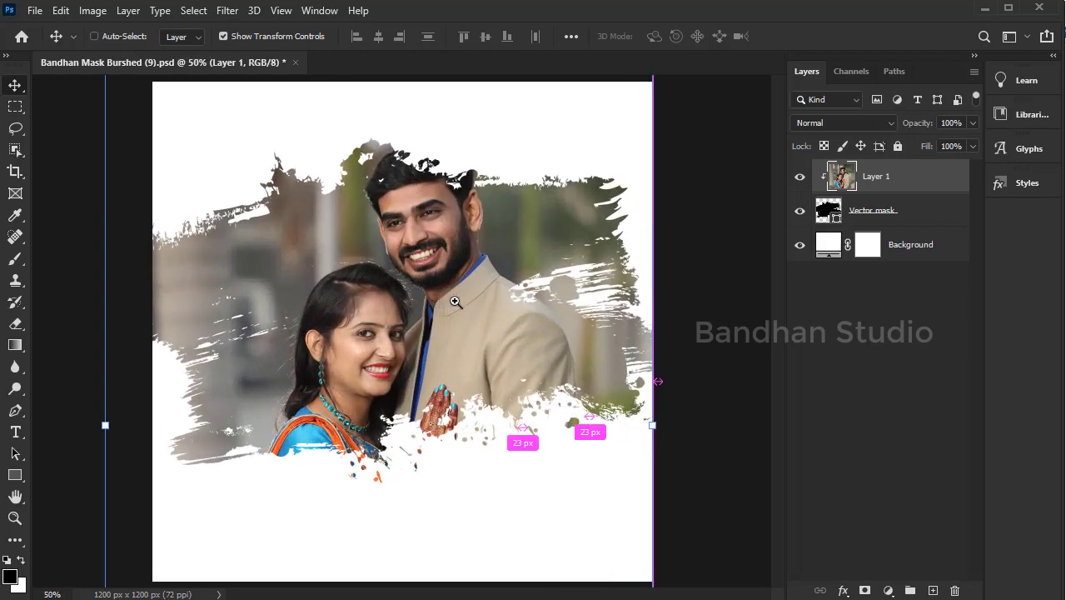
mouse_move(432, 309)
left_mouse_down()
mouse_move(417, 308)
mouse_move(432, 310)
left_mouse_up()
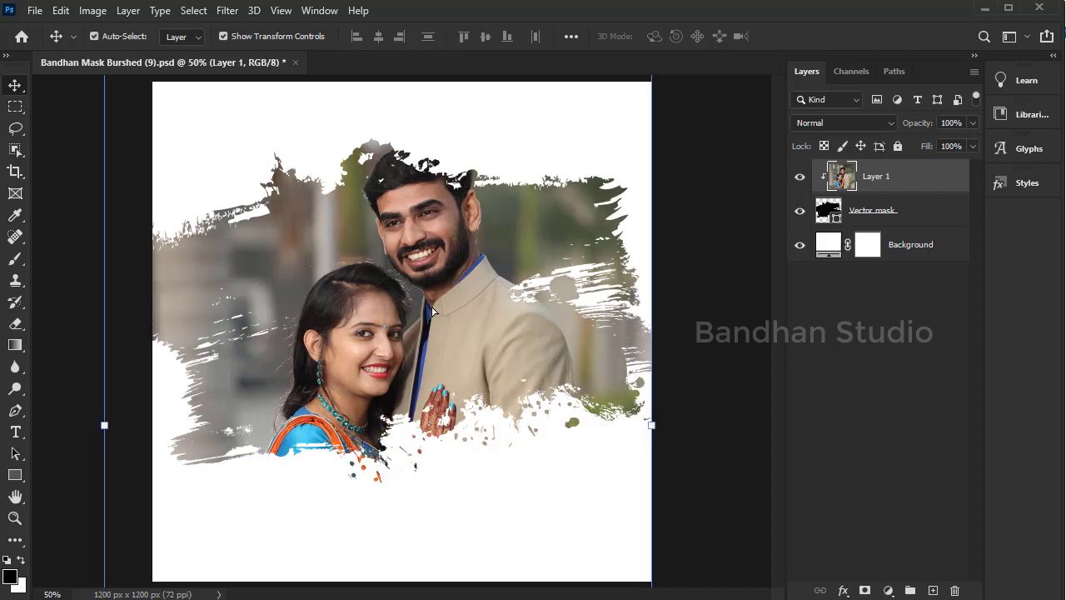
left_click(308, 341, "alt")
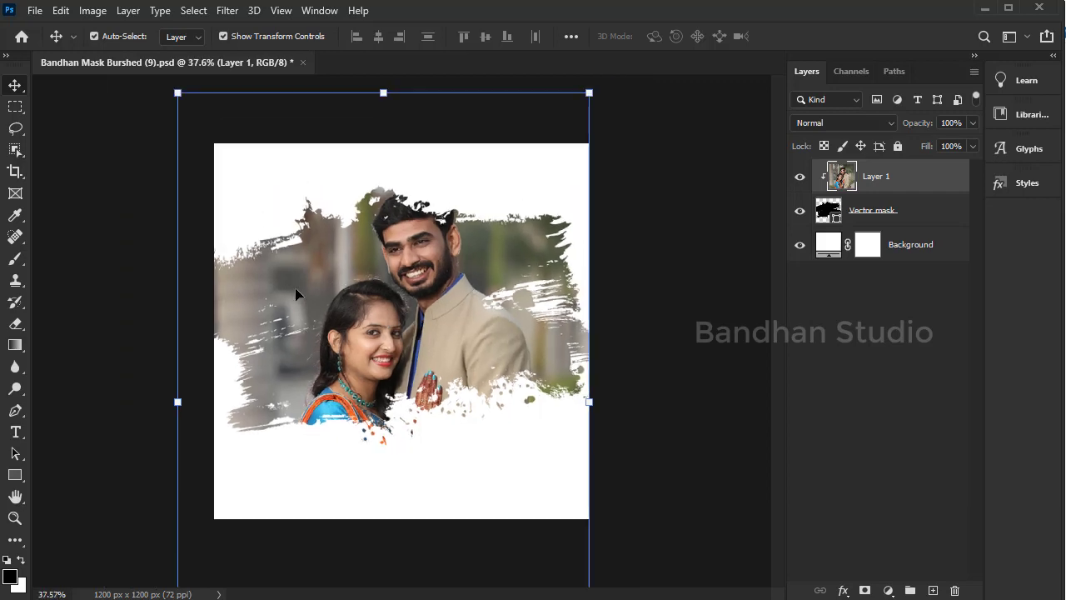
left_click(177, 93)
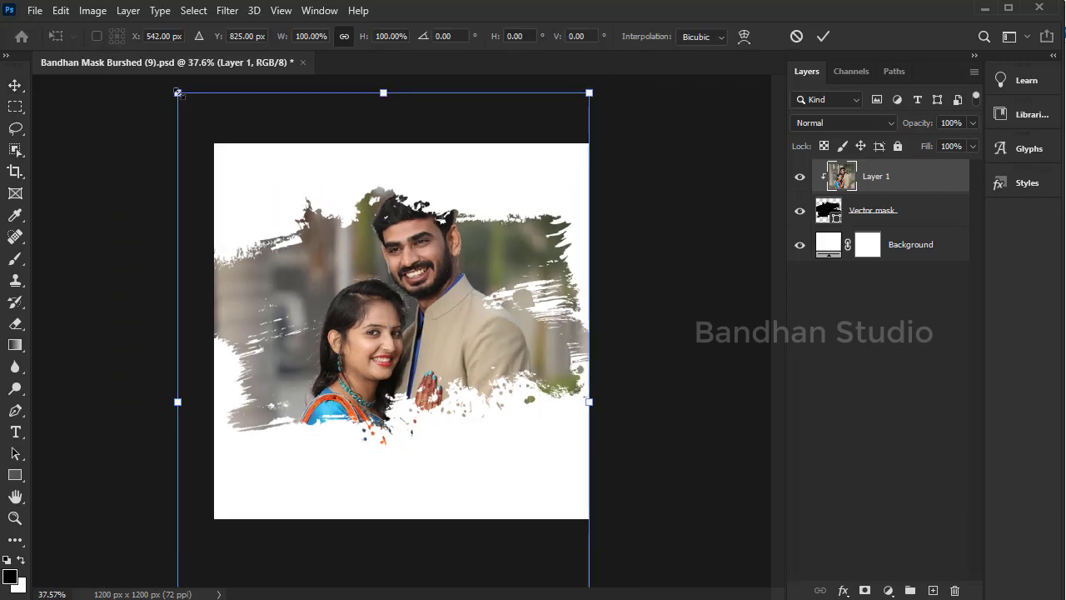
left_click_drag(177, 93, 194, 118)
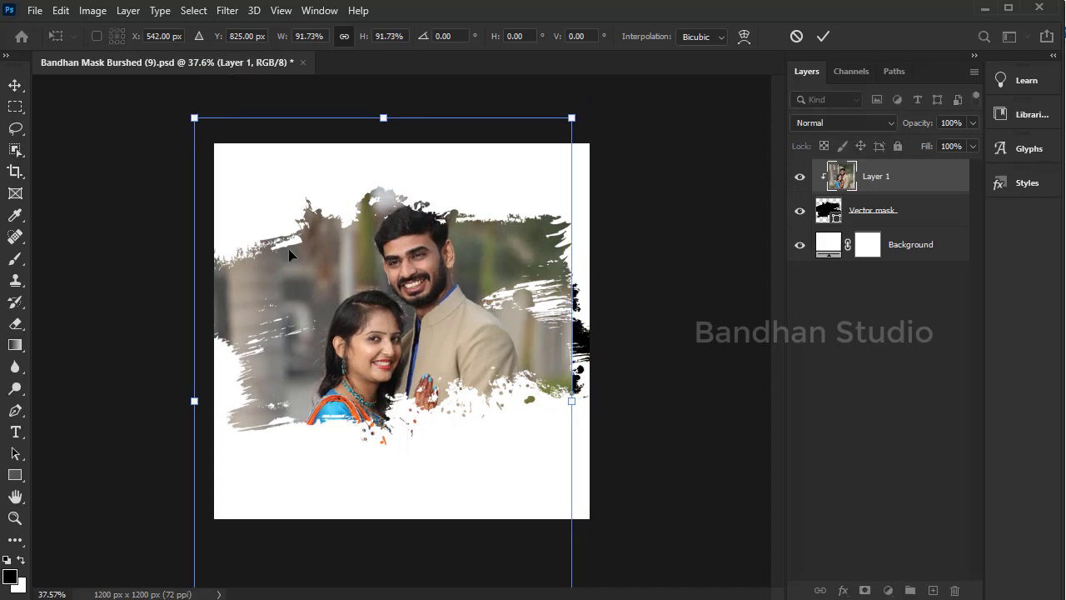
left_click_drag(288, 248, 355, 271)
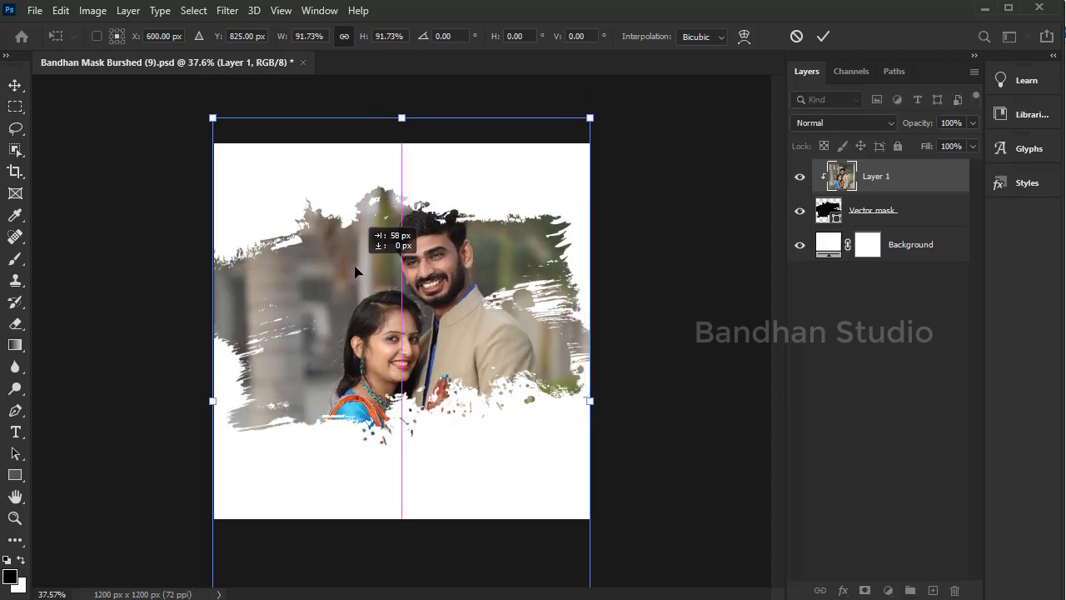
key("Return")
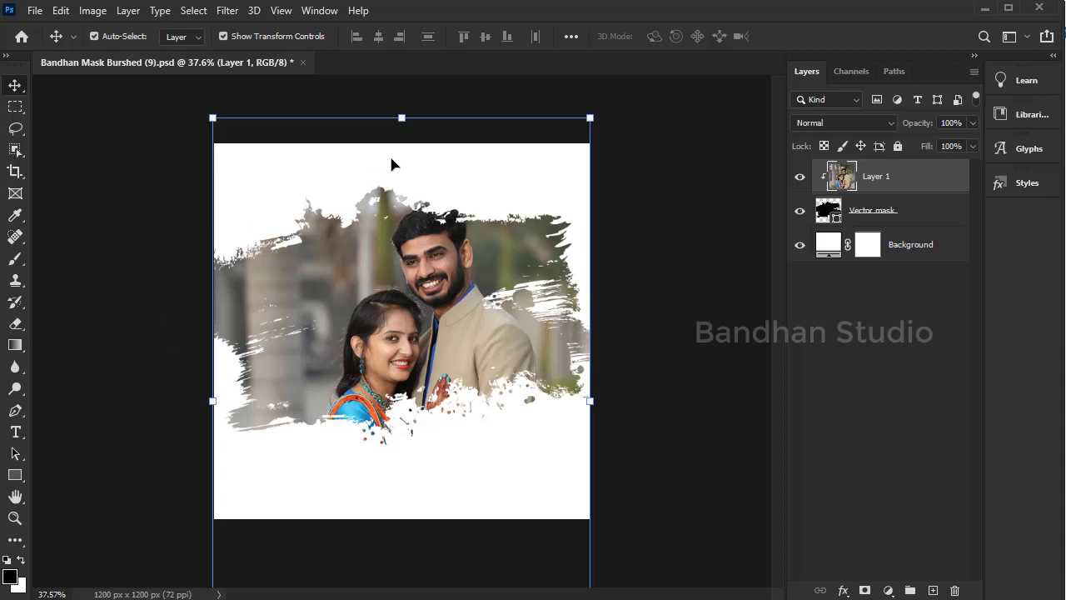
- Cancel closing the mask document and delete Layer 1, leaving only the bare mask
left_click(303, 63)
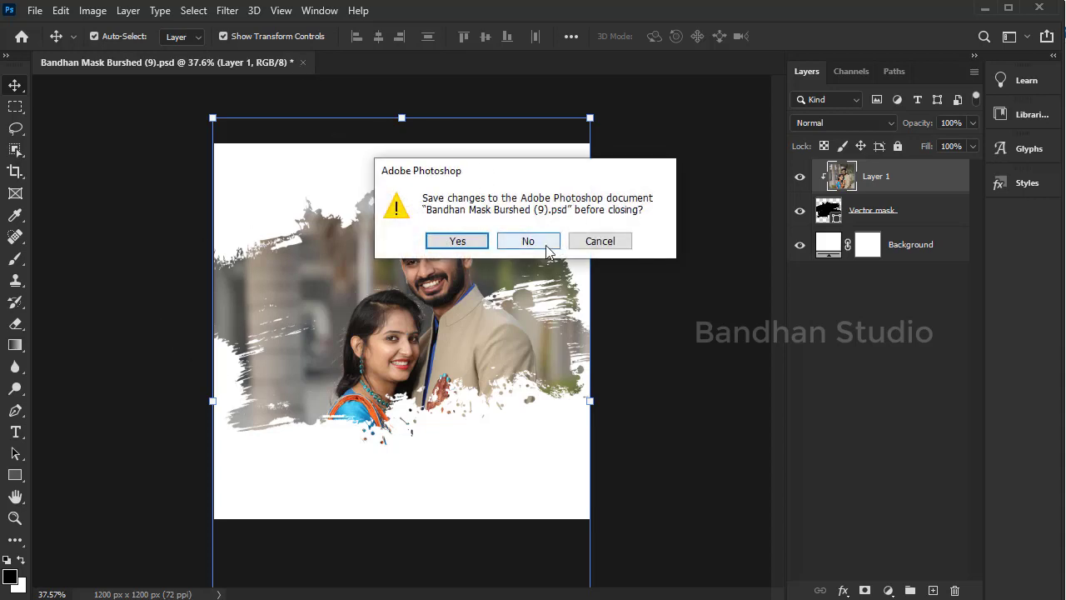
left_click(623, 244)
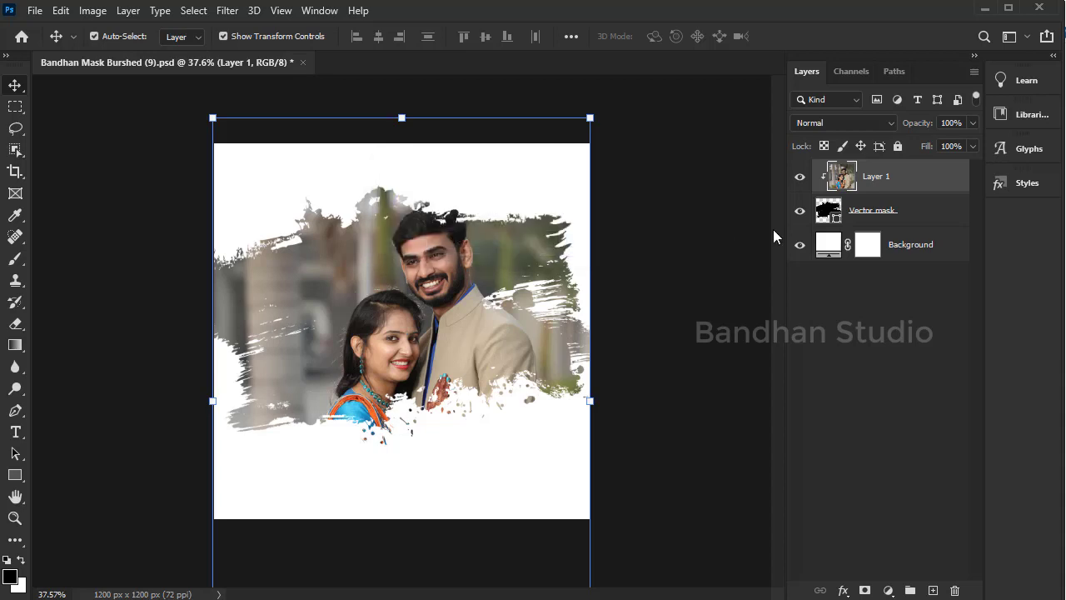
key("Delete")
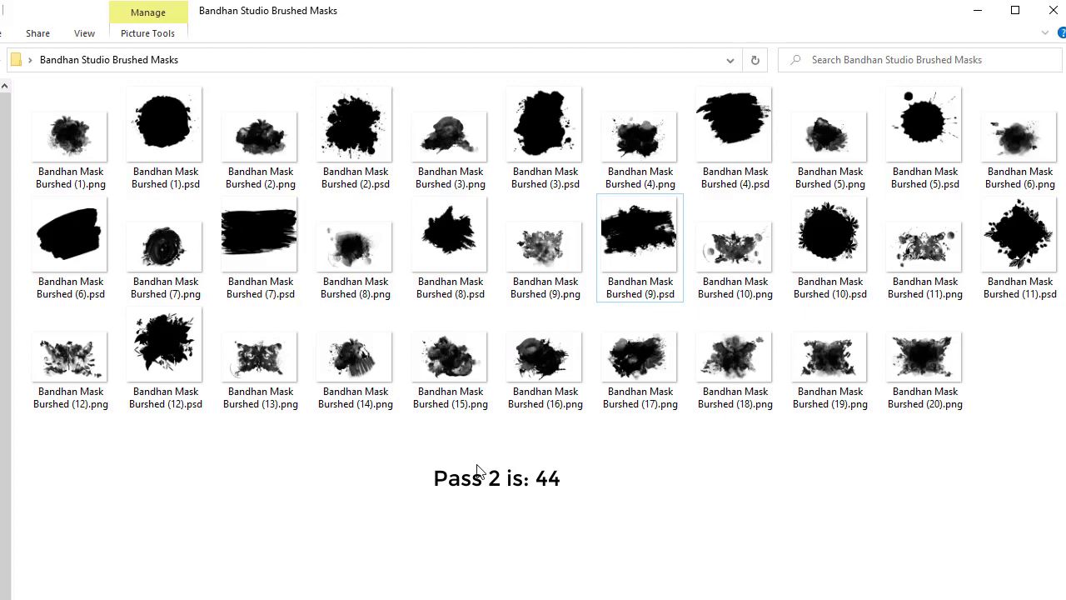
- Open the floral circle mask Bandhan Mask Burshed (10).psd in Photoshop from File Explorer
left_click(849, 223)
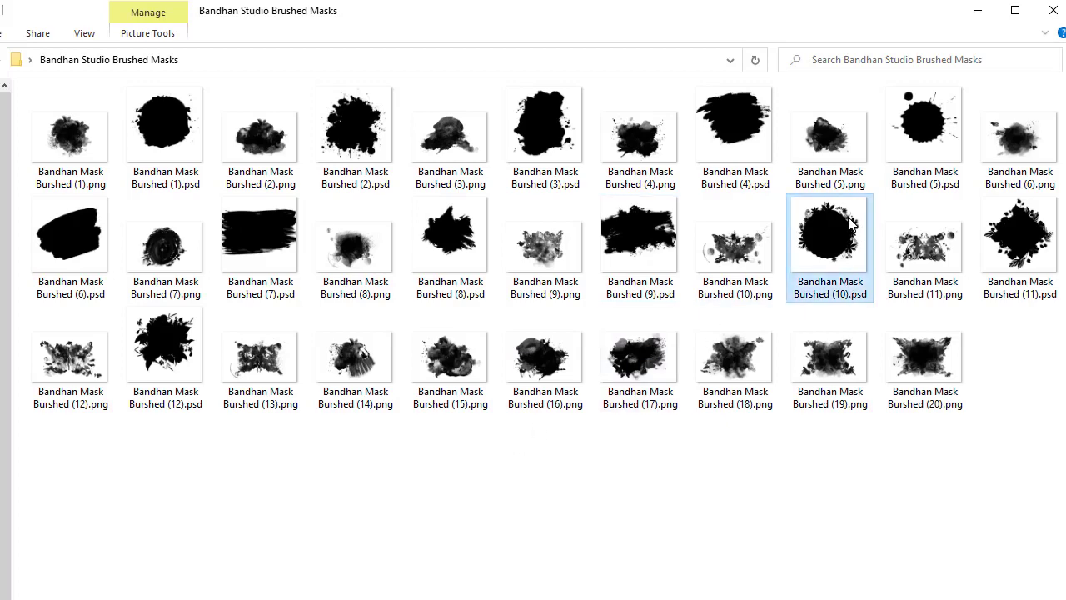
double_click(850, 223)
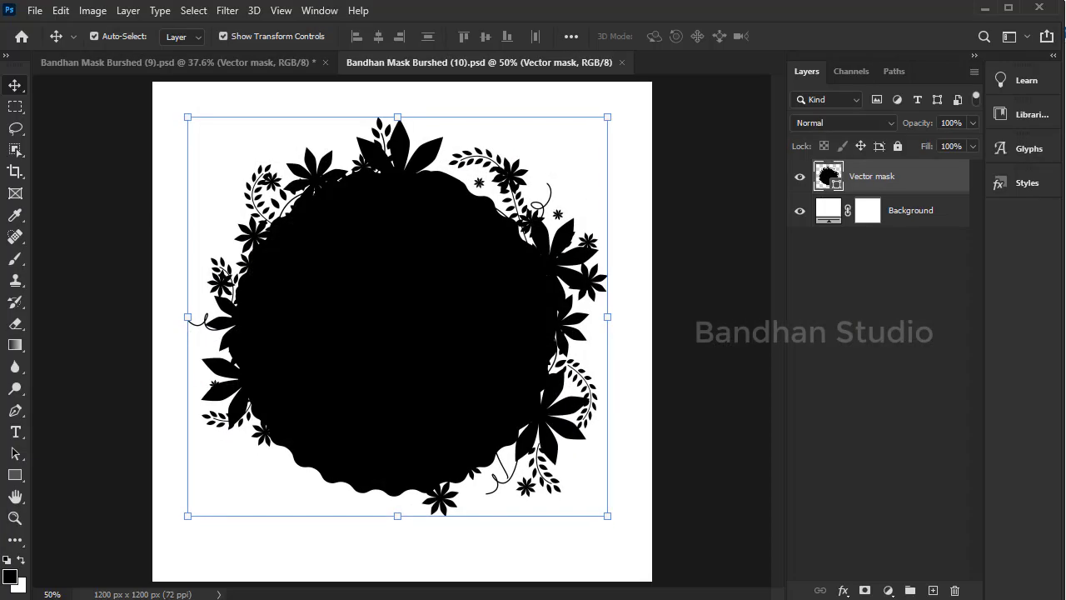
left_click(196, 62)
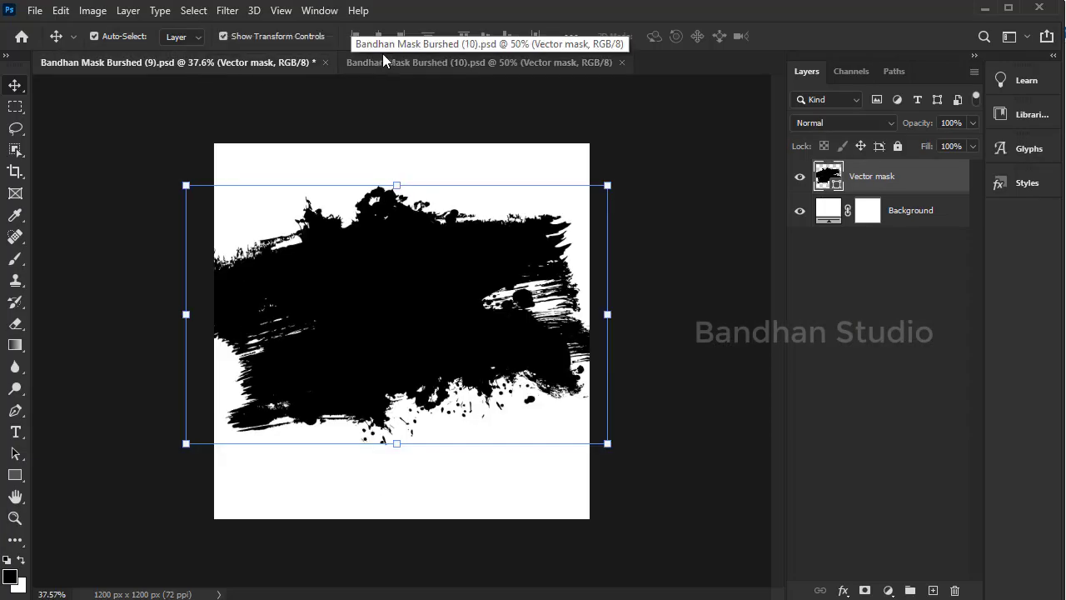
- Close the (9) mask unsaved and drag the RAJU8135.JPG photo into the (10) document as Layer 1
left_click(325, 61)
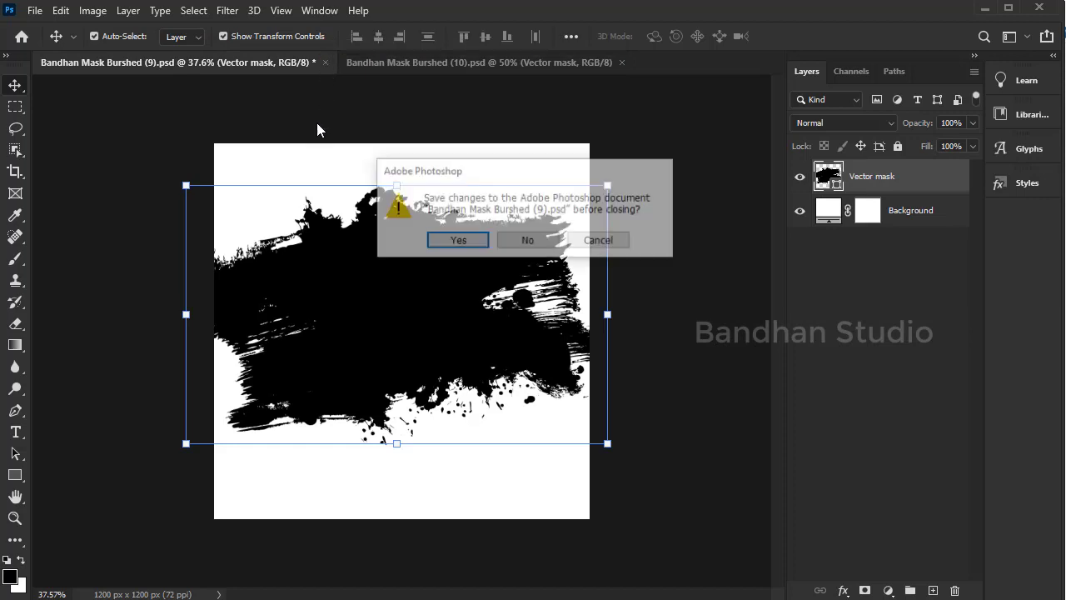
left_click(528, 242)
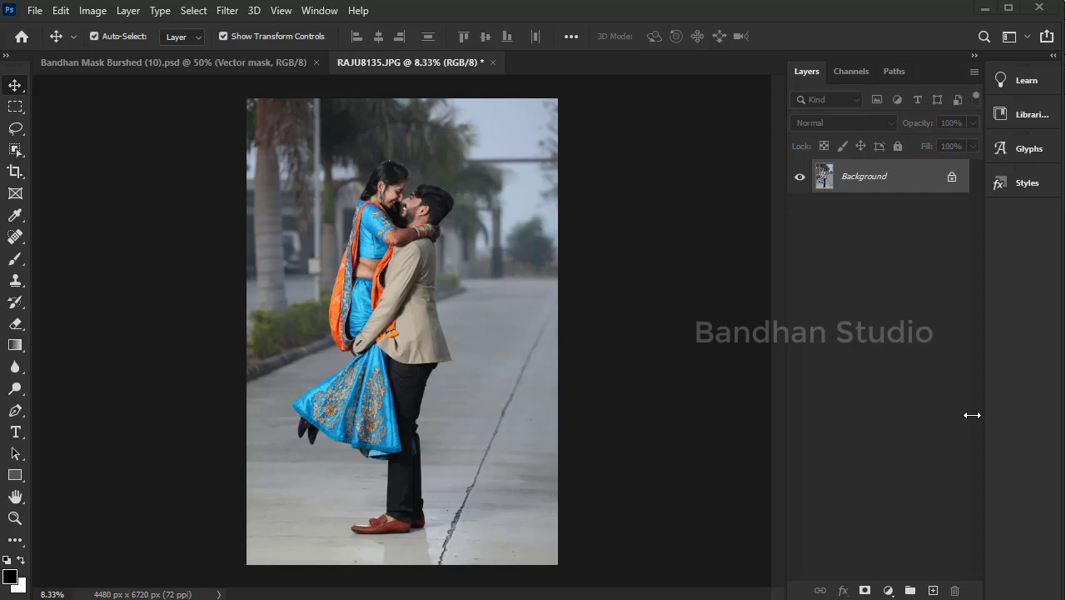
left_click_drag(395, 63, 482, 92)
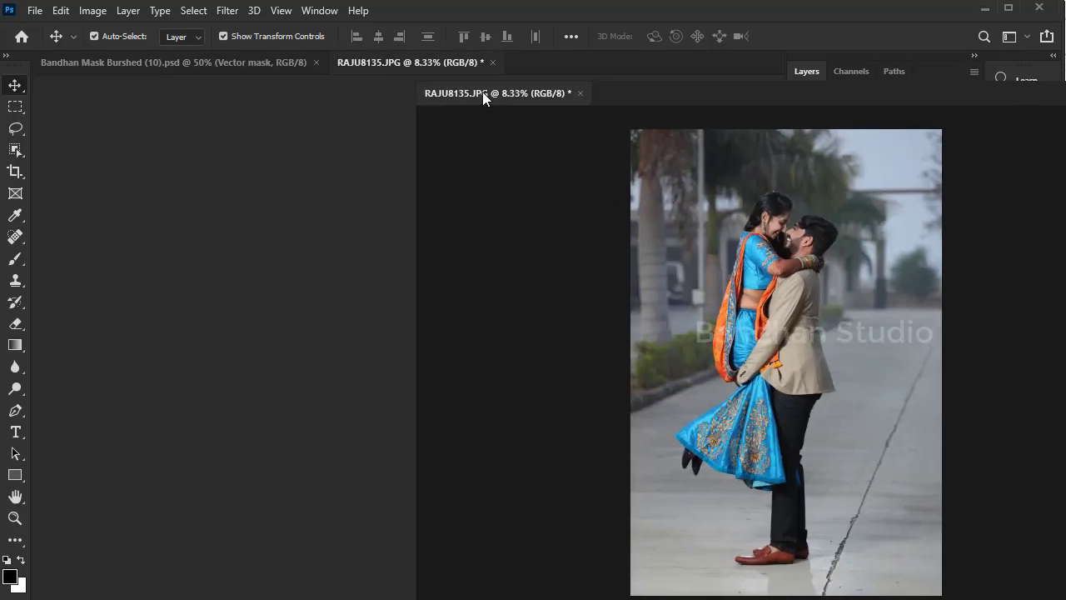
left_click_drag(610, 179, 384, 266)
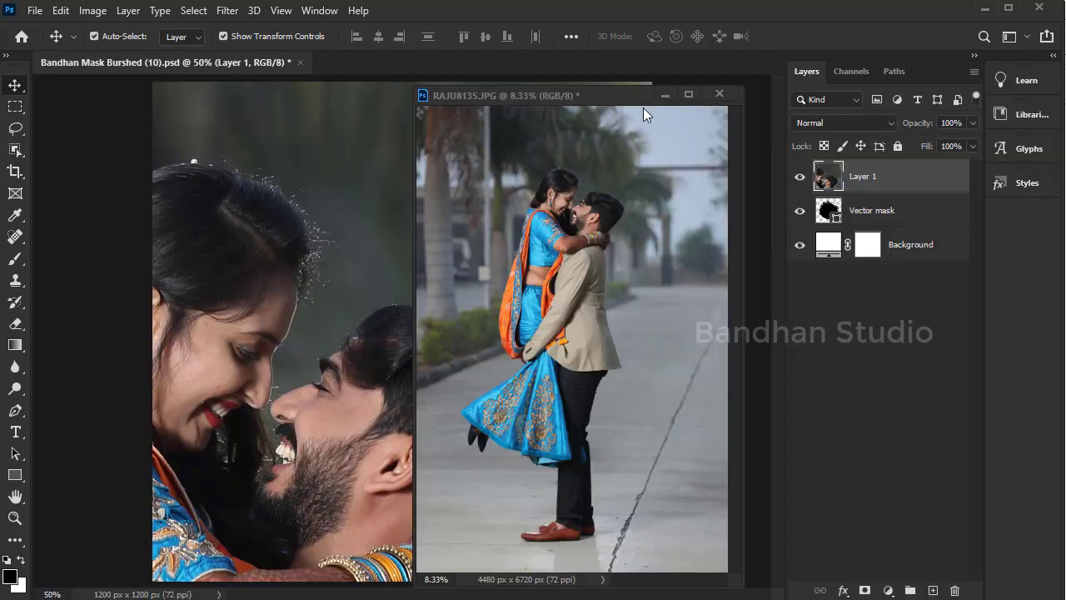
left_click(720, 94)
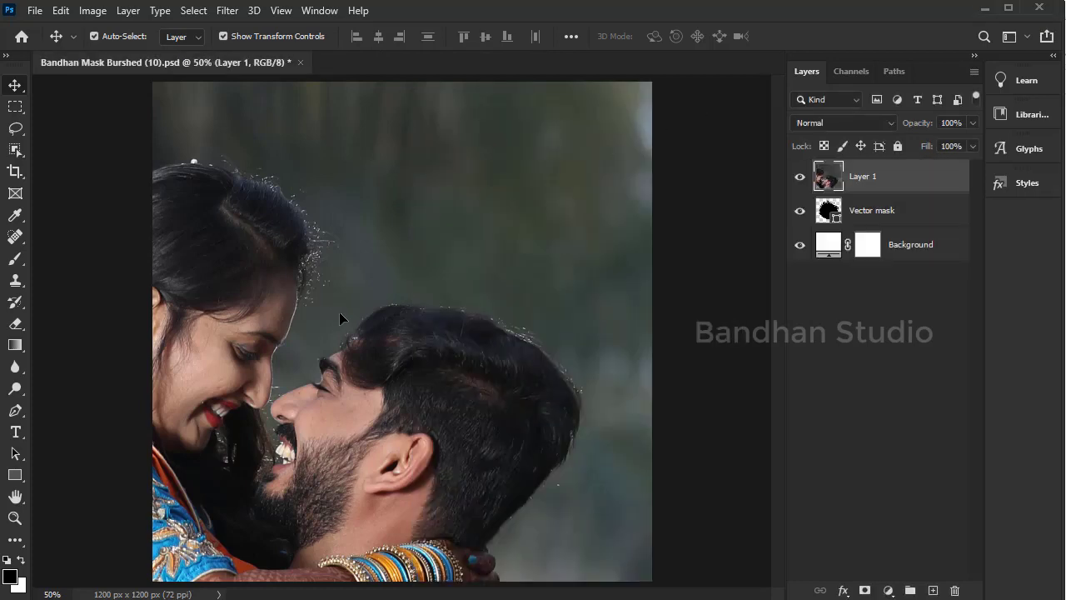
- Scale the oversized couple photo down and clip it inside the floral circle mask
scroll(340, 311, "down", 4)
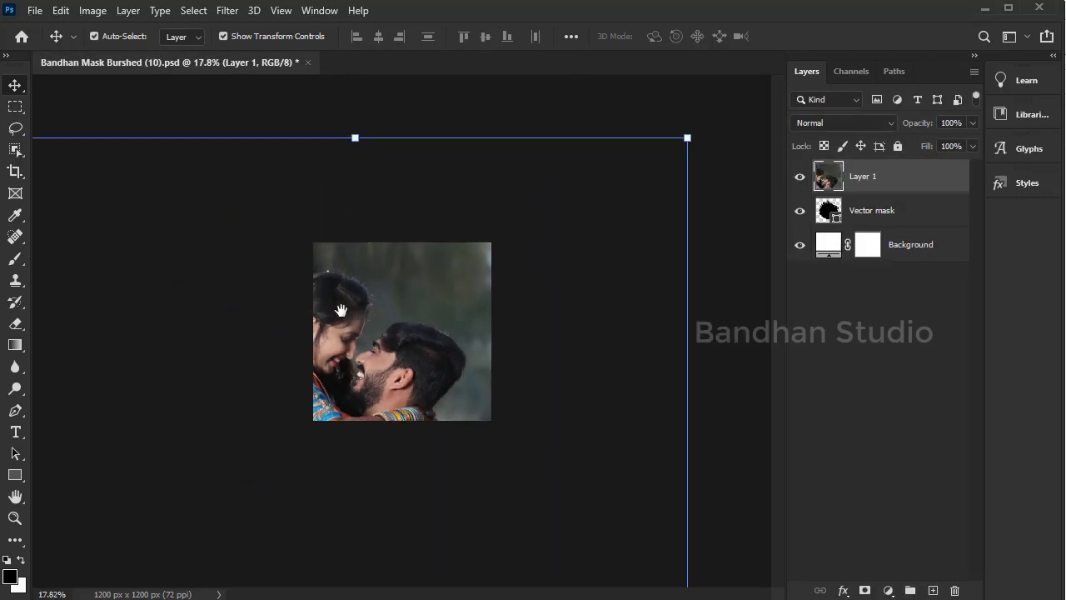
scroll(341, 310, "down", 1)
mouse_move(637, 170)
left_mouse_down()
mouse_move(403, 466)
mouse_move(441, 248)
left_mouse_up()
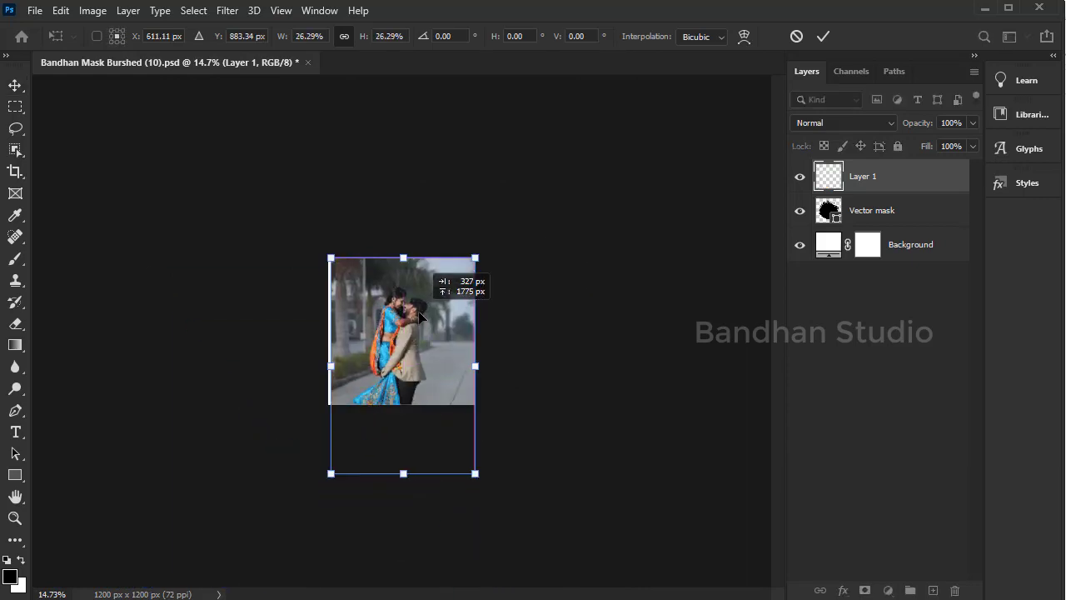
type("611")
key("Return")
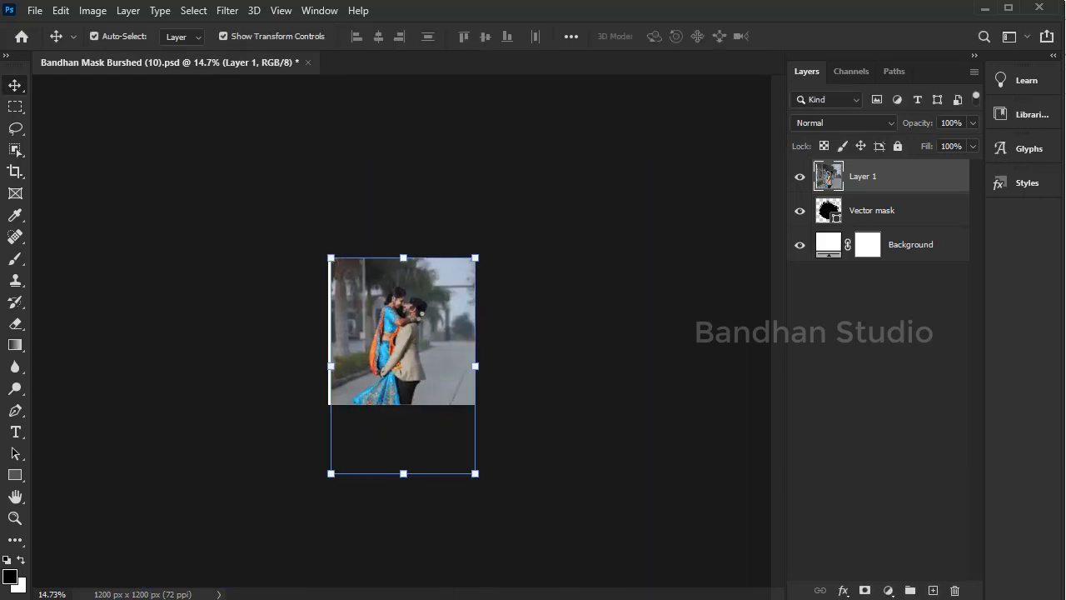
scroll(415, 308, "up", 3)
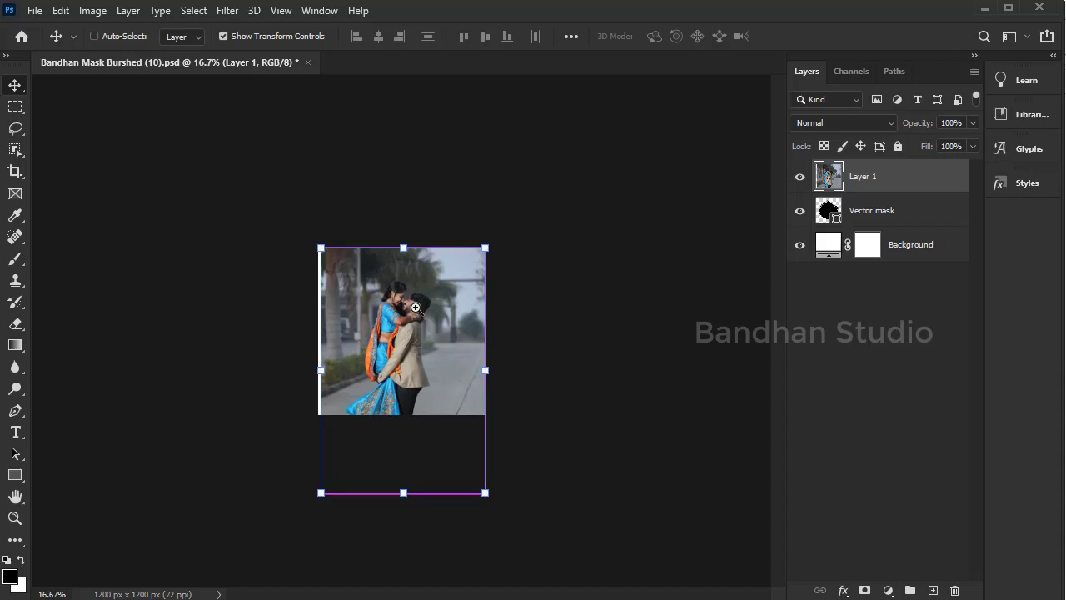
key("ctrl")
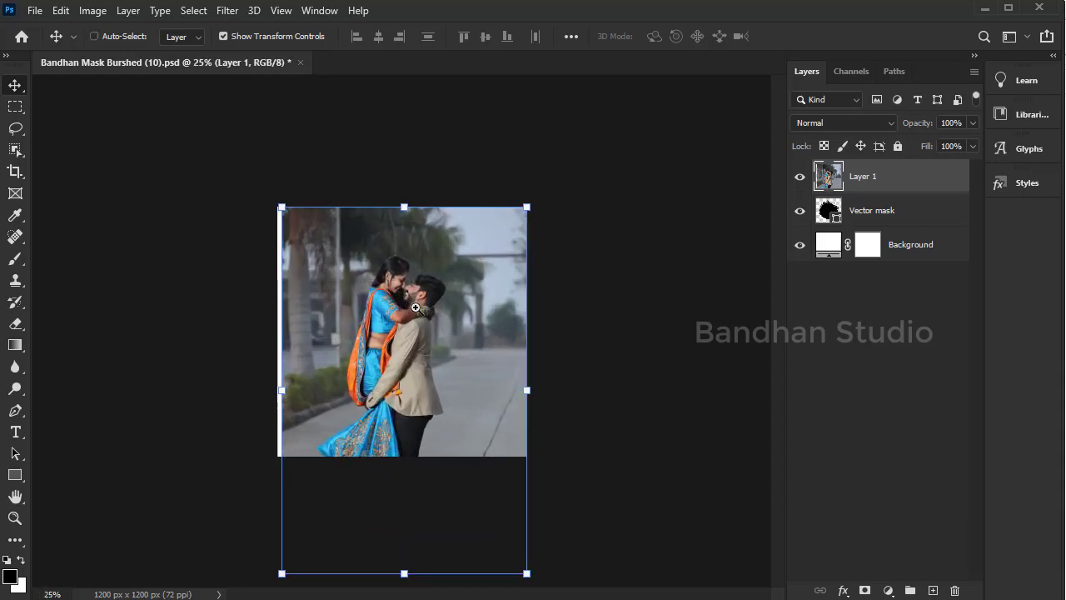
key("ctrl+alt+g")
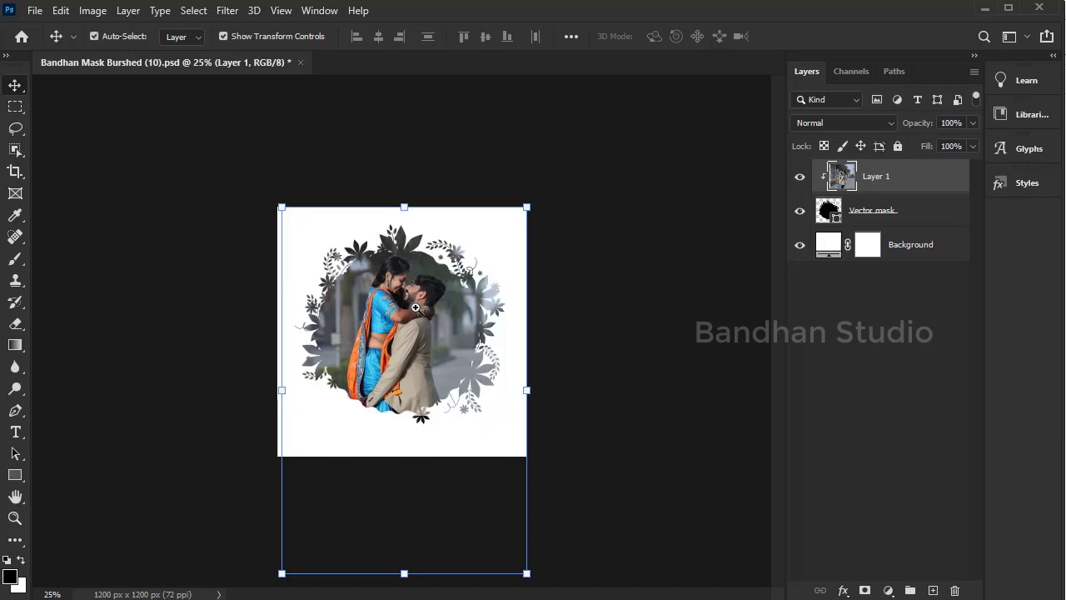
- Shrink the photo slightly and move it up so the couple is centred in the flower frame
key("ctrl+plus")
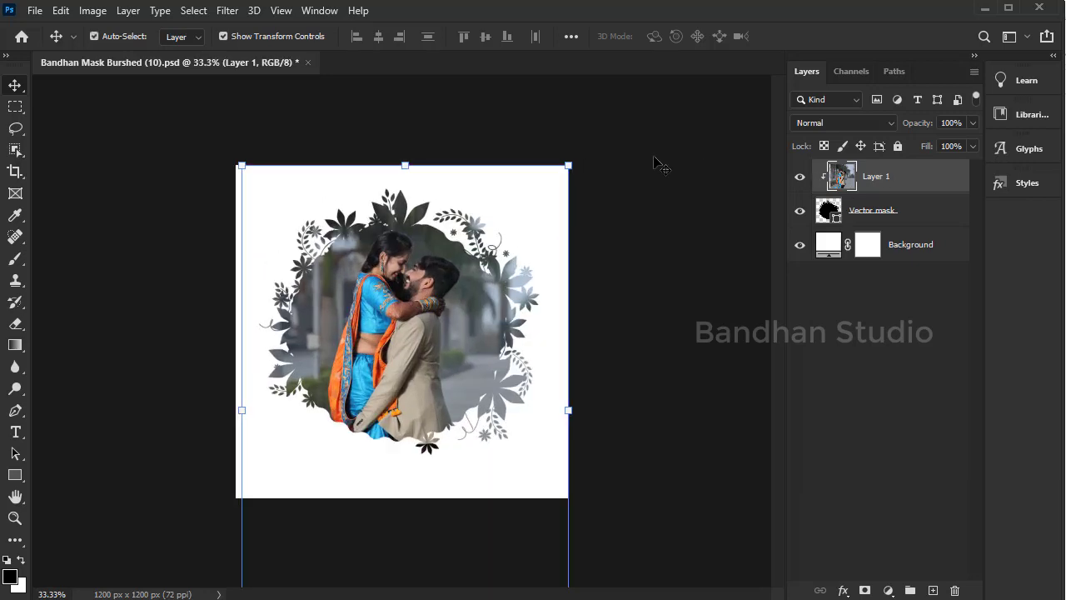
left_click_drag(567, 165, 550, 192)
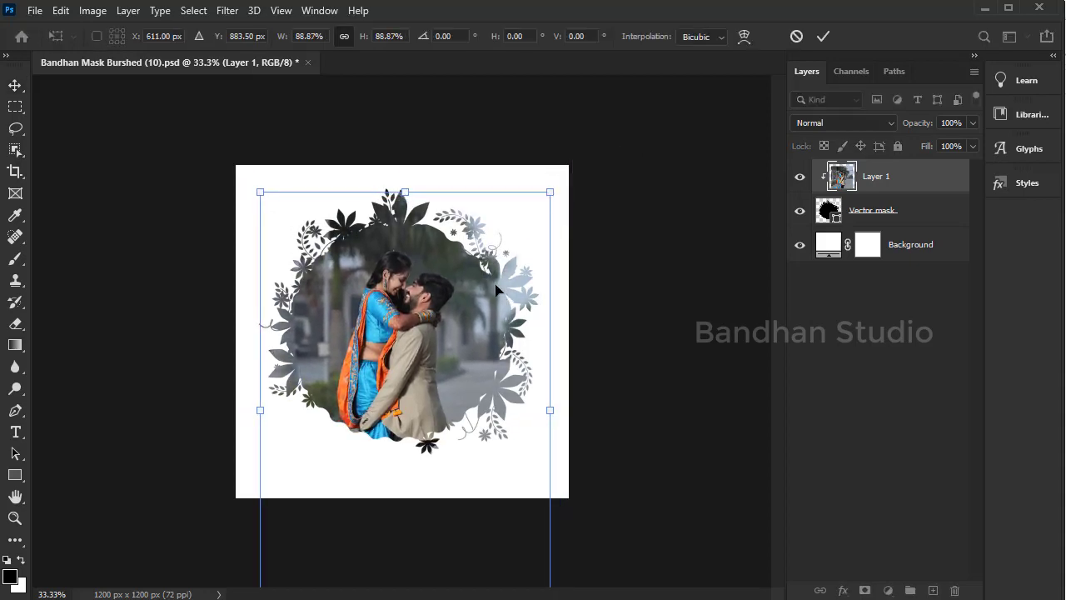
left_click_drag(448, 292, 432, 274)
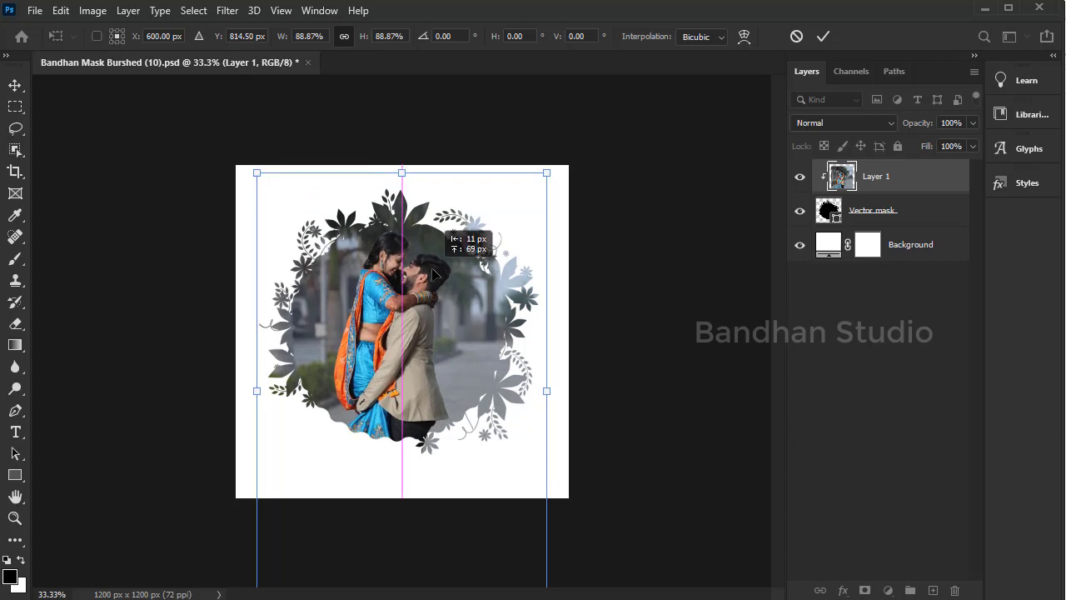
key("Return")
key("ctrl+plus")
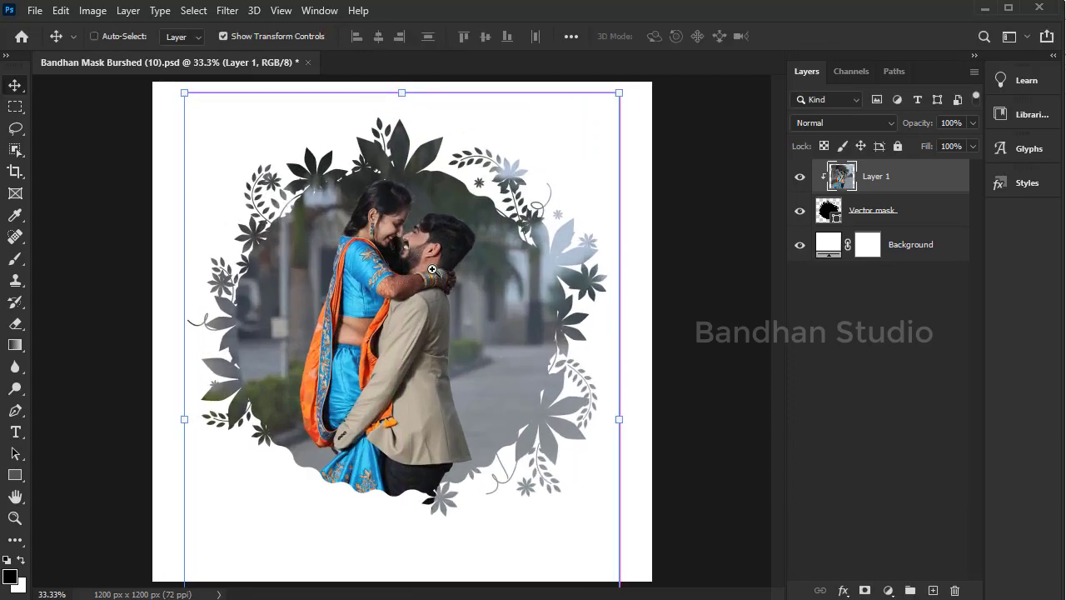
key("ctrl+plus")
scroll(432, 269, "up", 1)
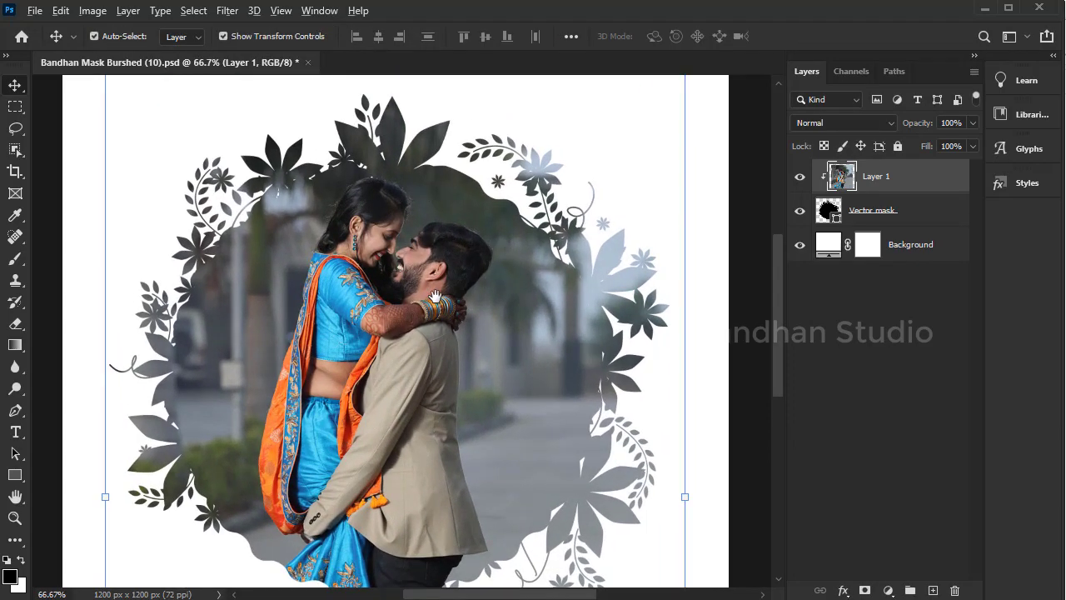
scroll(435, 295, "down", 2)
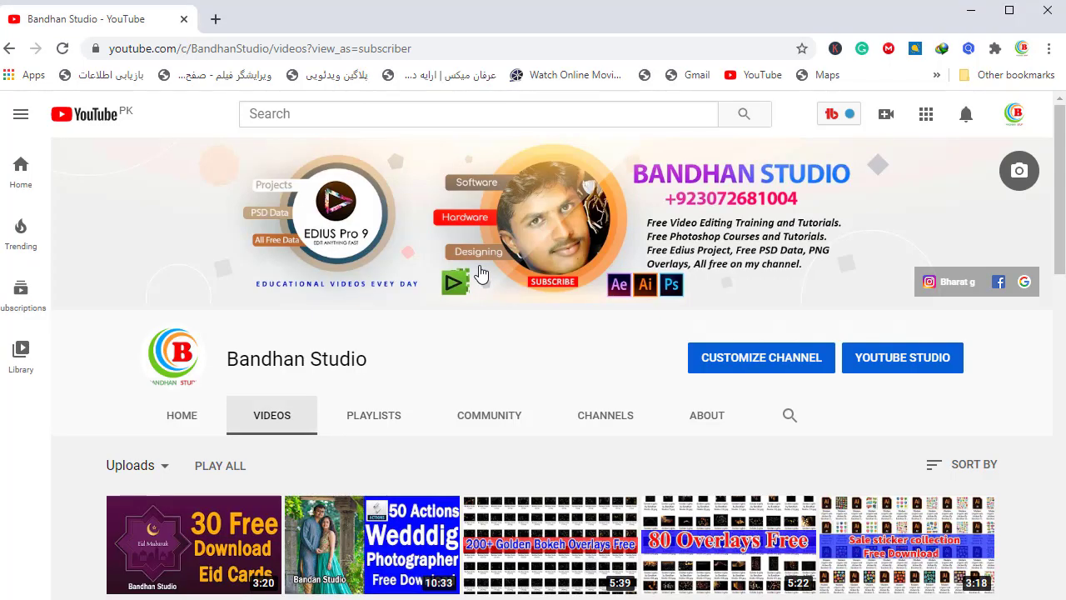
scroll(476, 275, "down", 3)
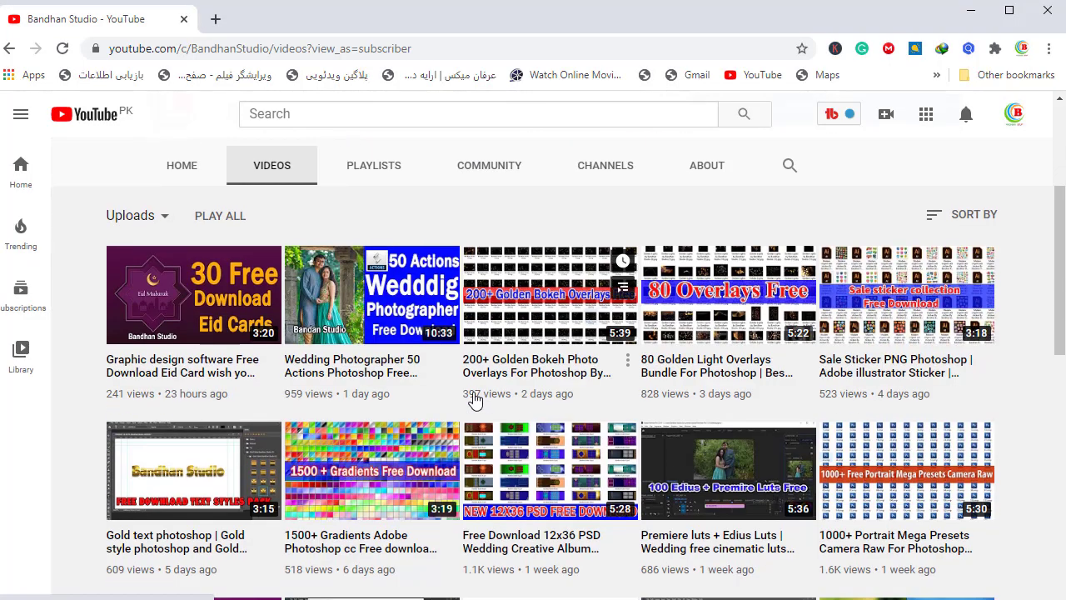
- Scroll through the YouTube channel's uploaded videos, then minimise Chrome to return to Photoshop
mouse_move(550, 295)
scroll(877, 390, "down", 1)
scroll(877, 390, "down", 2)
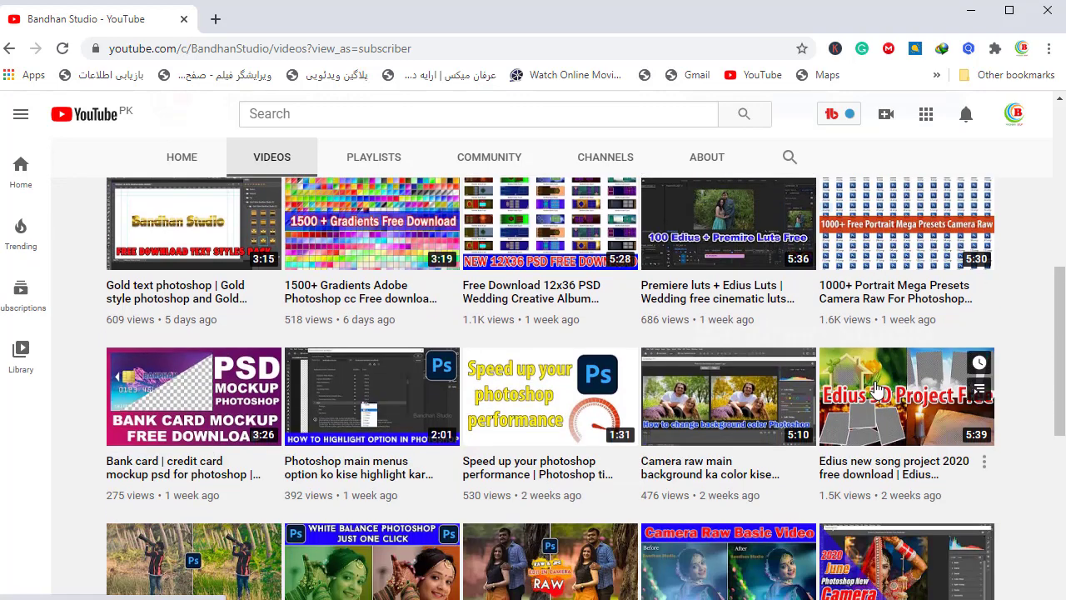
scroll(879, 389, "down", 2)
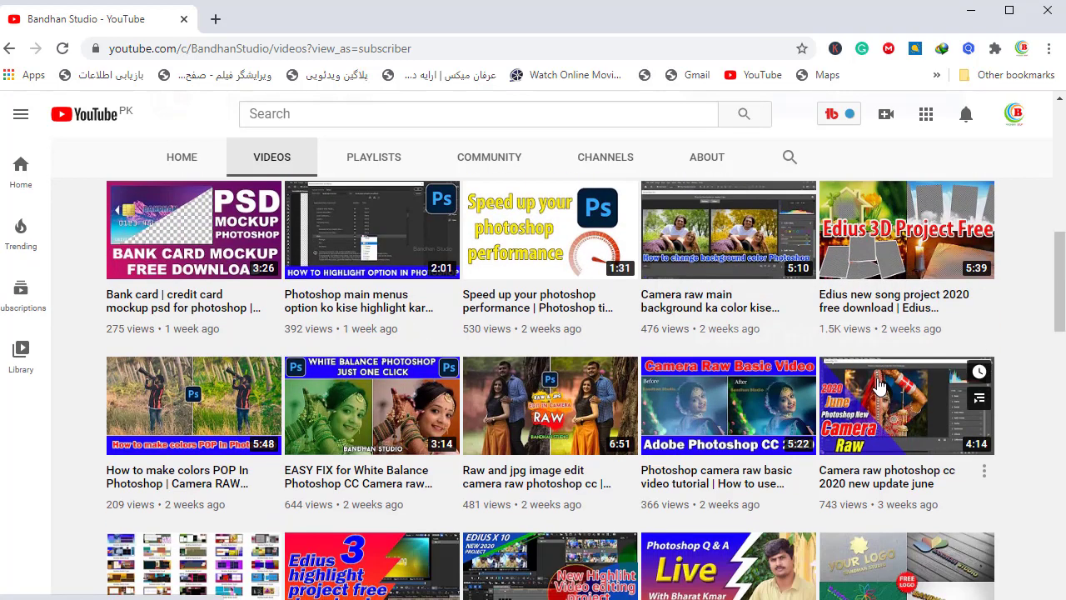
scroll(878, 385, "down", 4)
scroll(879, 385, "up", 5)
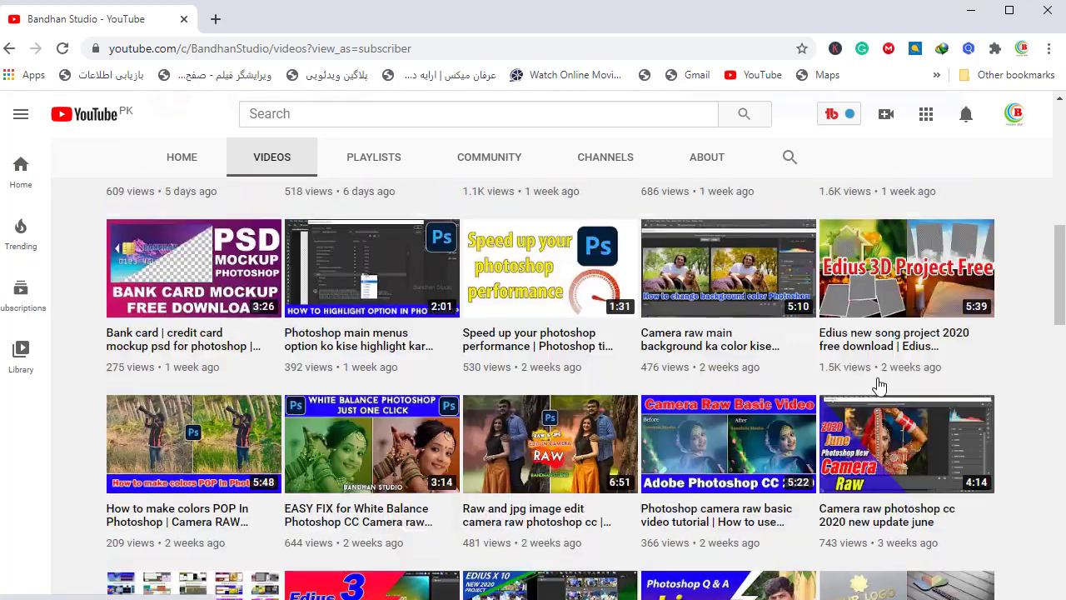
scroll(878, 385, "up", 7)
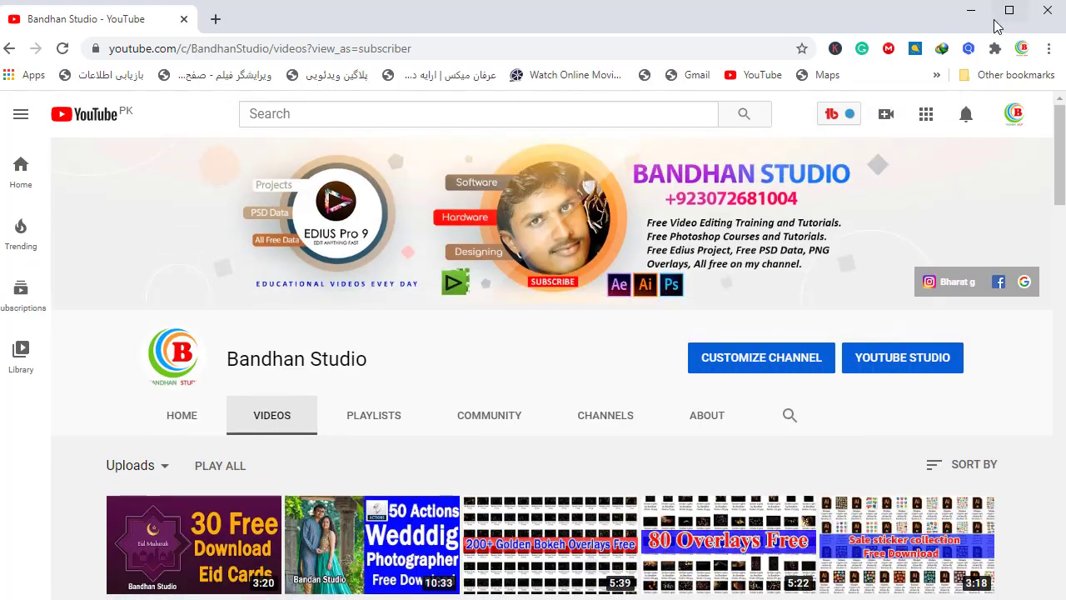
left_click(971, 10)
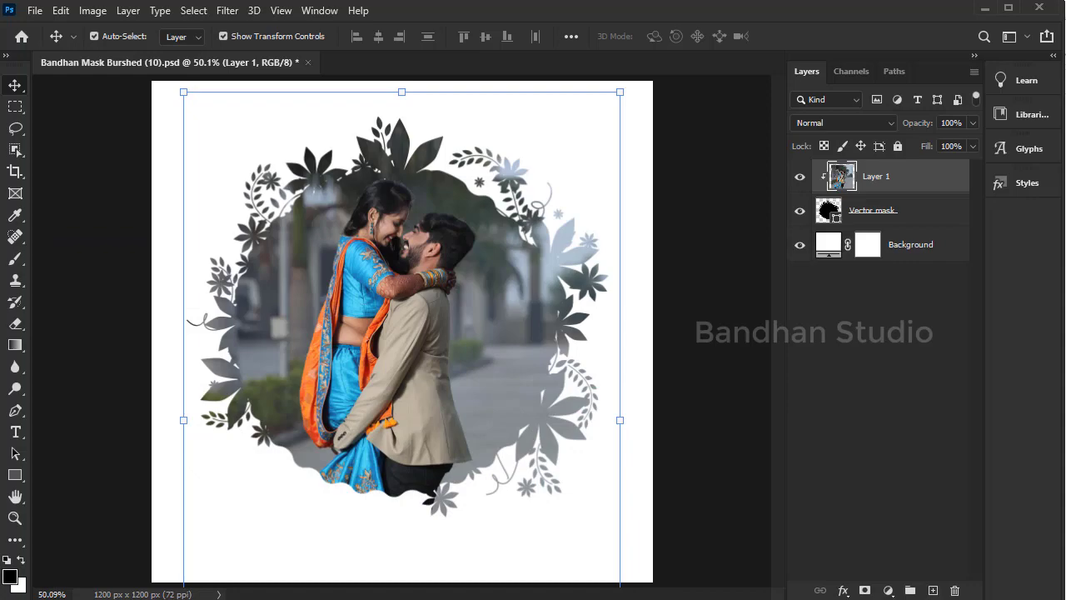
- Switch to the Bandhan Studio Brushed Masks folder and select all its PNG and PSD files
key("alt+Tab")
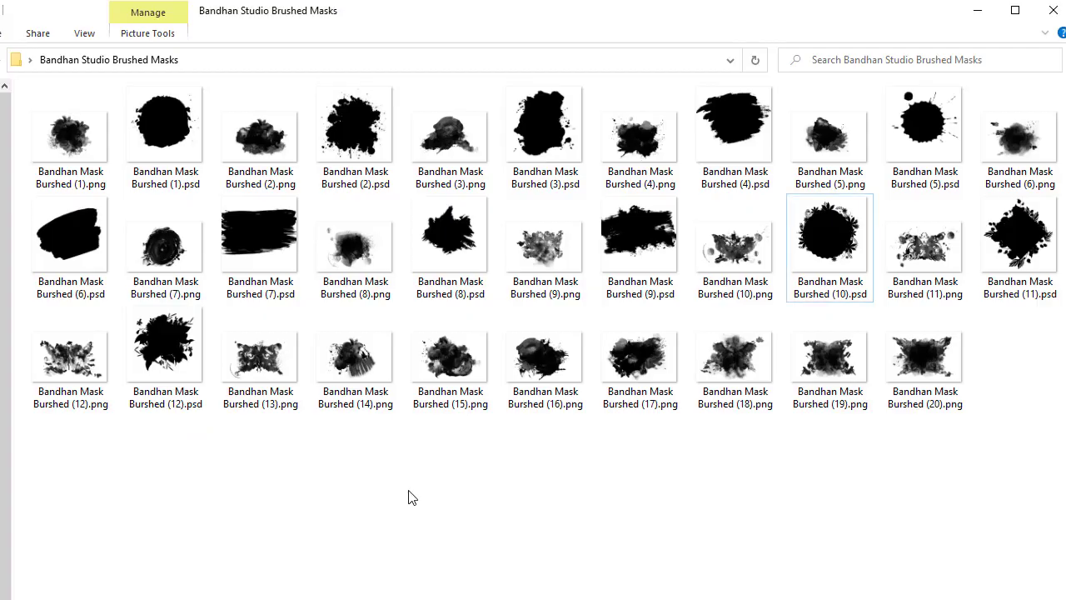
left_click_drag(999, 457, 55, 125)
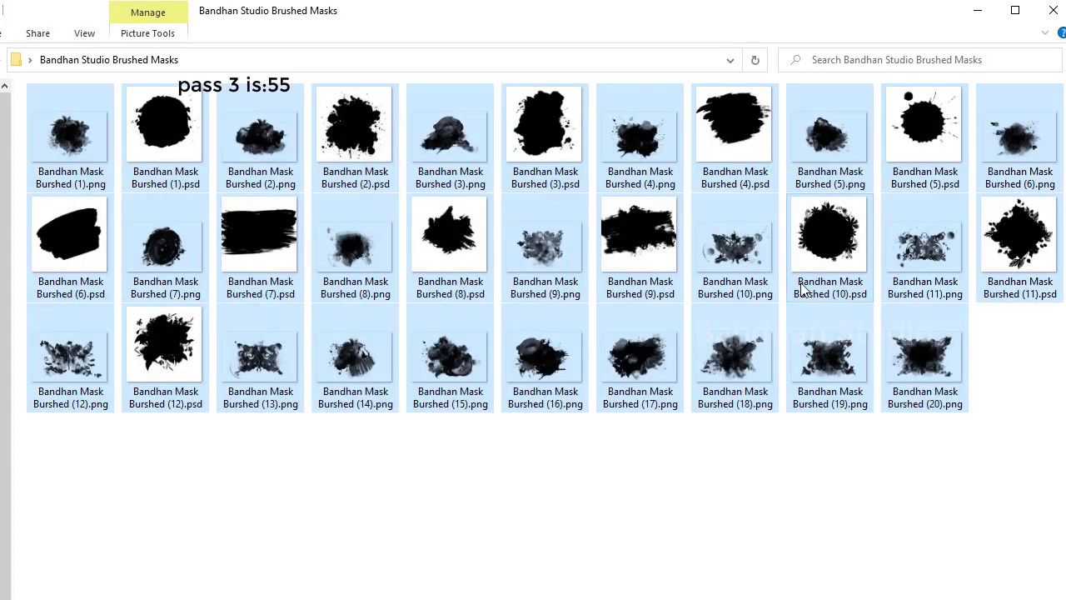